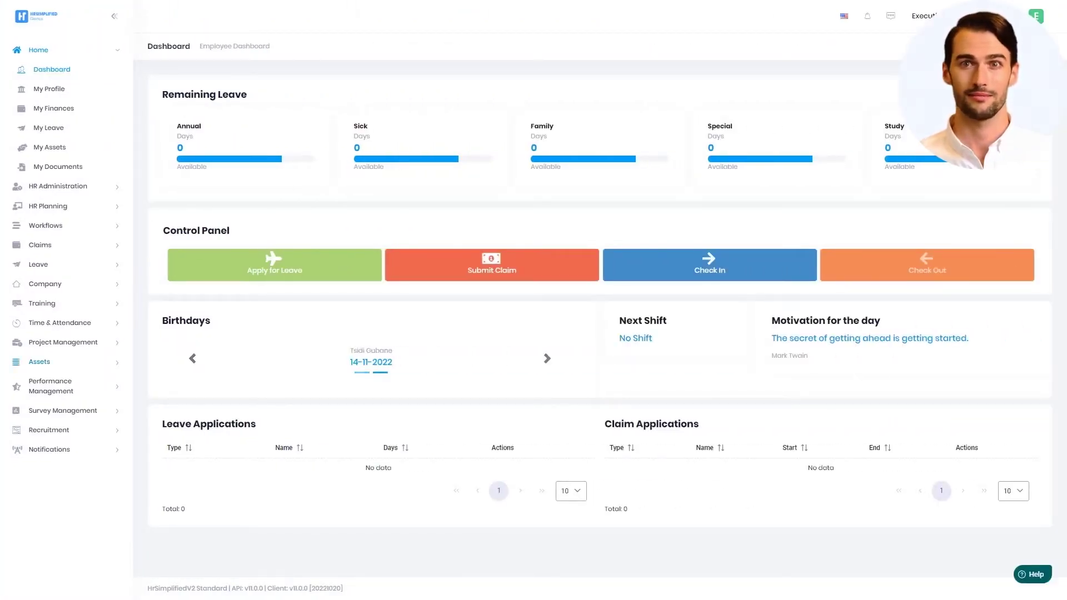
# Open the OKR list and preview the Create OKR form and its type choices, then cancel.
pyautogui.click(50, 386)
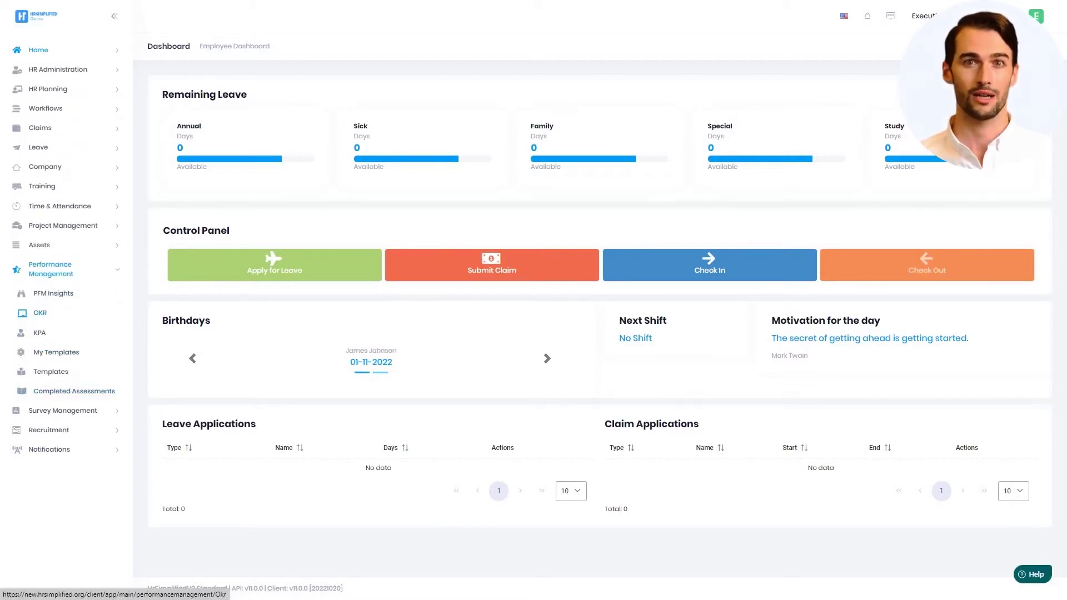
pyautogui.click(40, 313)
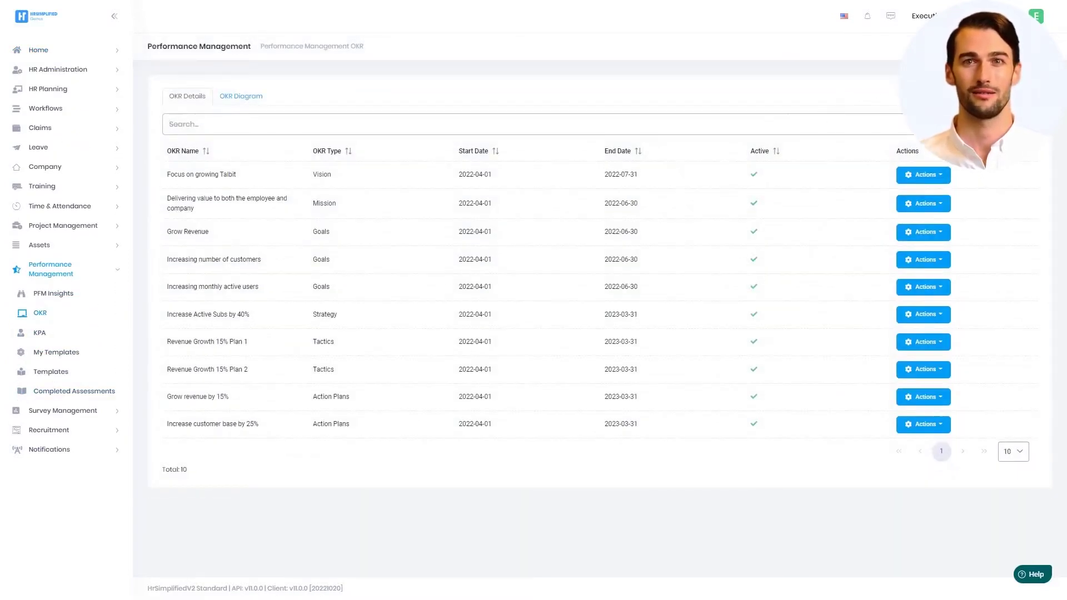
pyautogui.click(1000, 98)
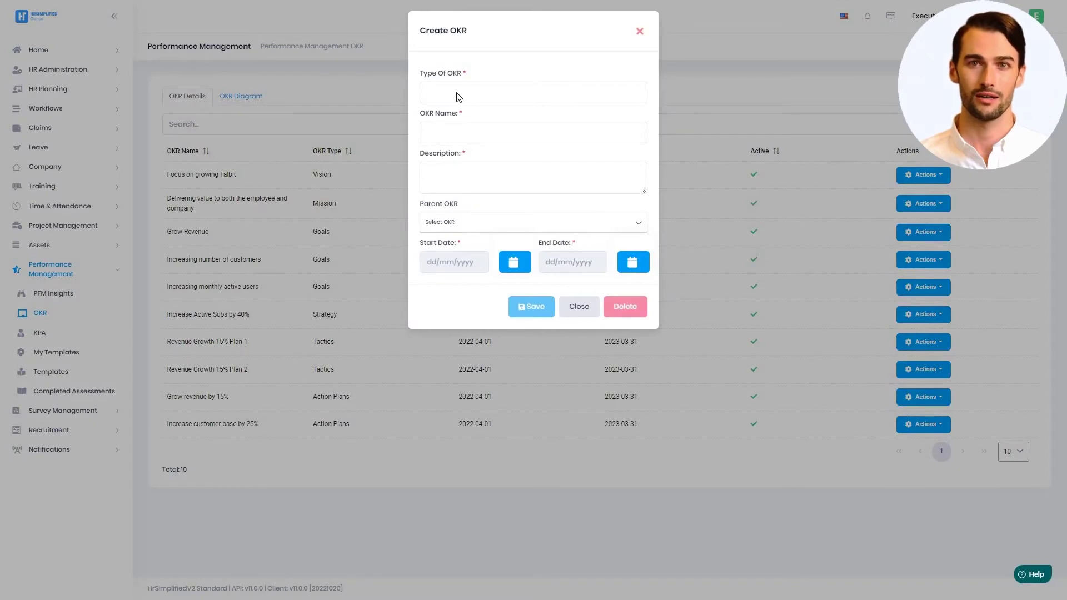
pyautogui.click(458, 97)
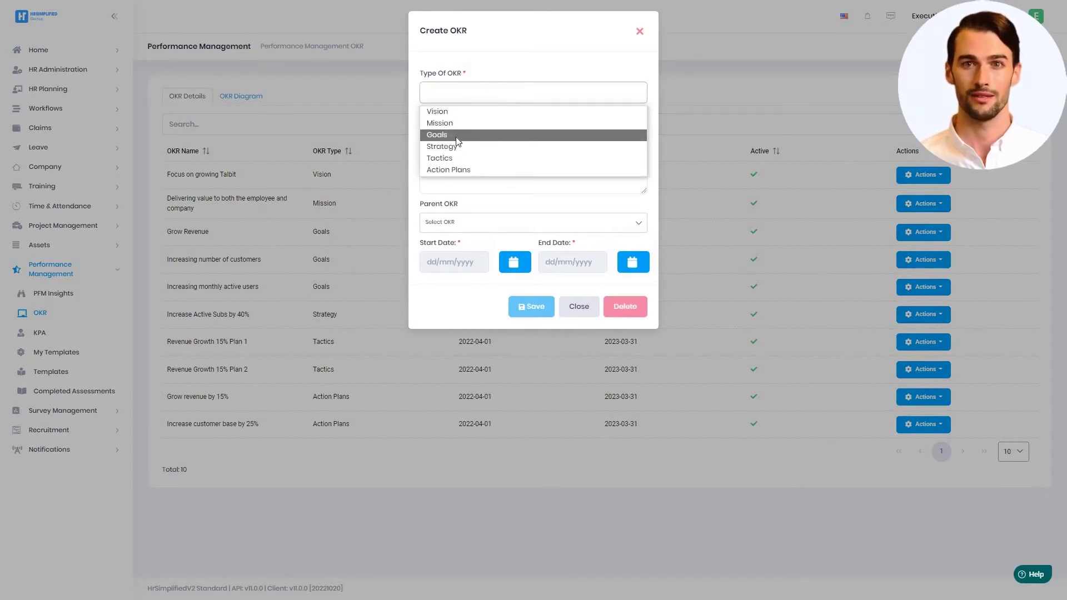
pyautogui.click(575, 309)
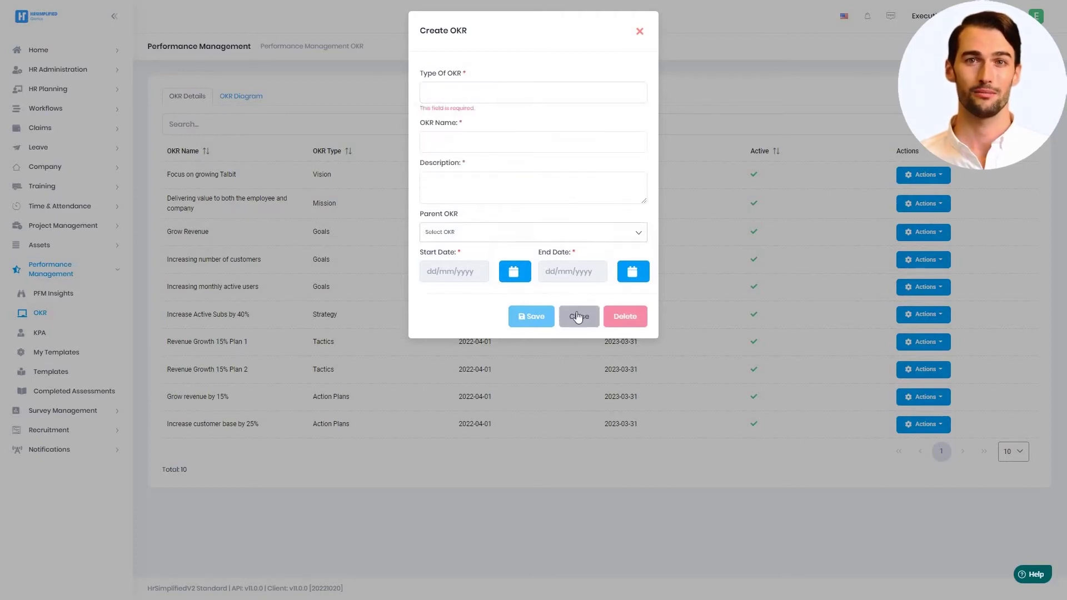
pyautogui.click(575, 312)
# Open the KPA list and preview the Create KPA form before cancelling it.
pyautogui.click(37, 334)
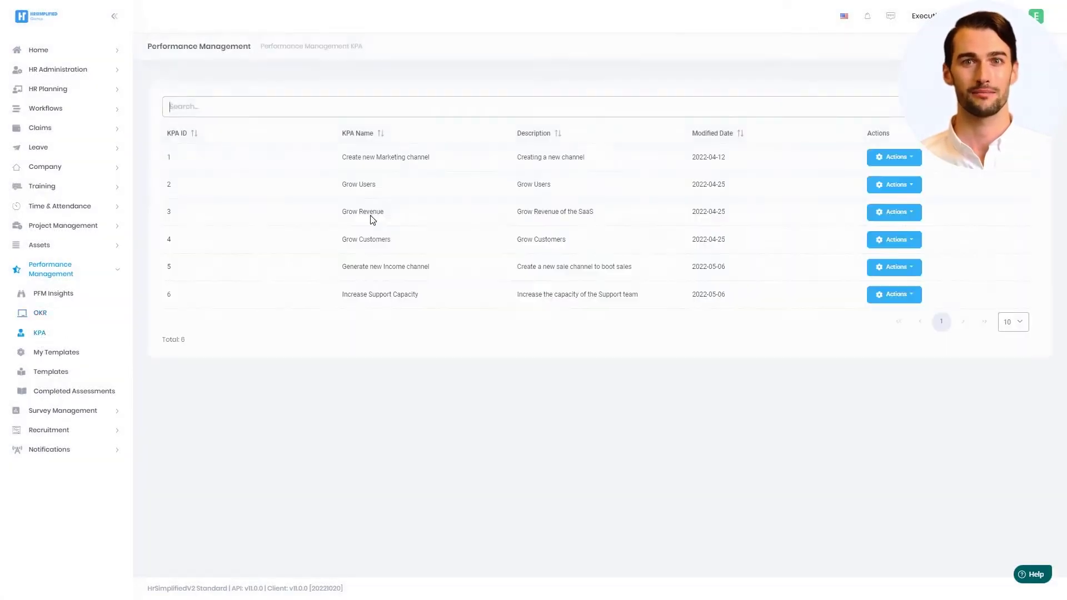
pyautogui.click(994, 98)
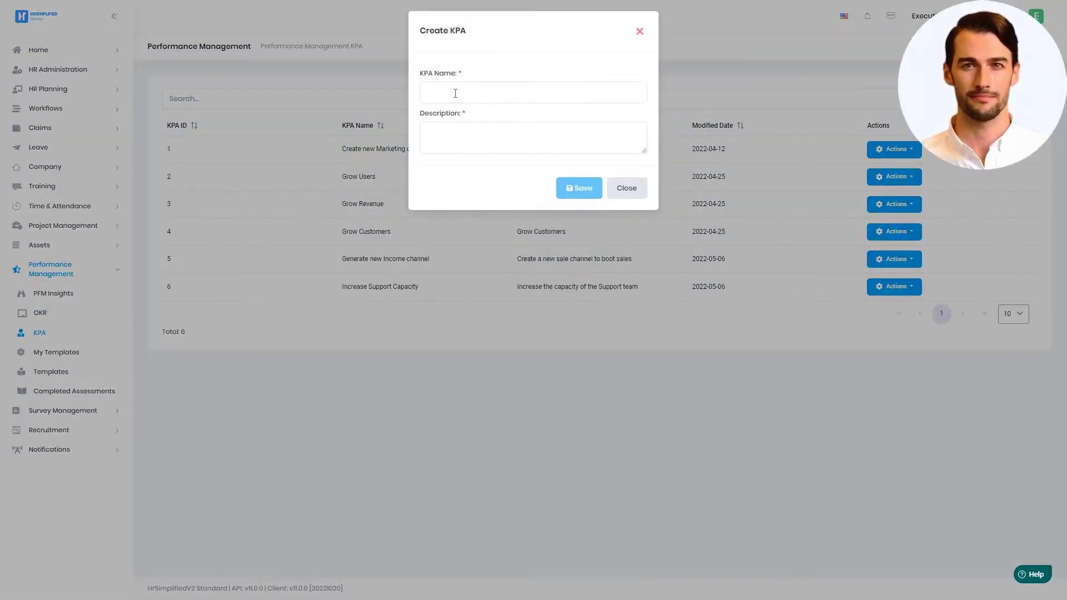
pyautogui.click(635, 189)
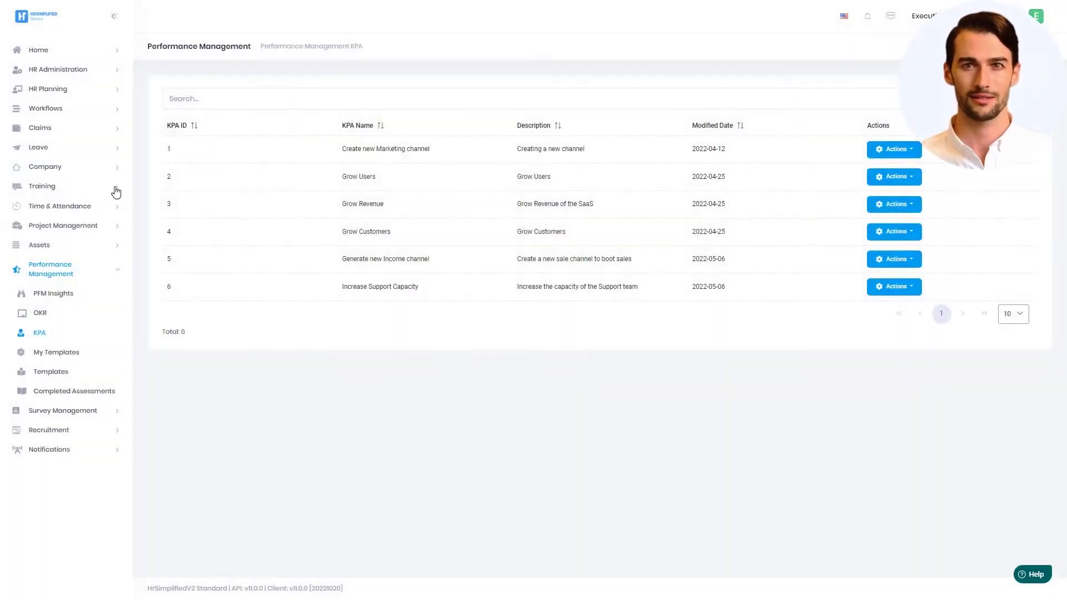
# Start a new performance template, add two KPI rows, then return to the templates list.
pyautogui.click(54, 377)
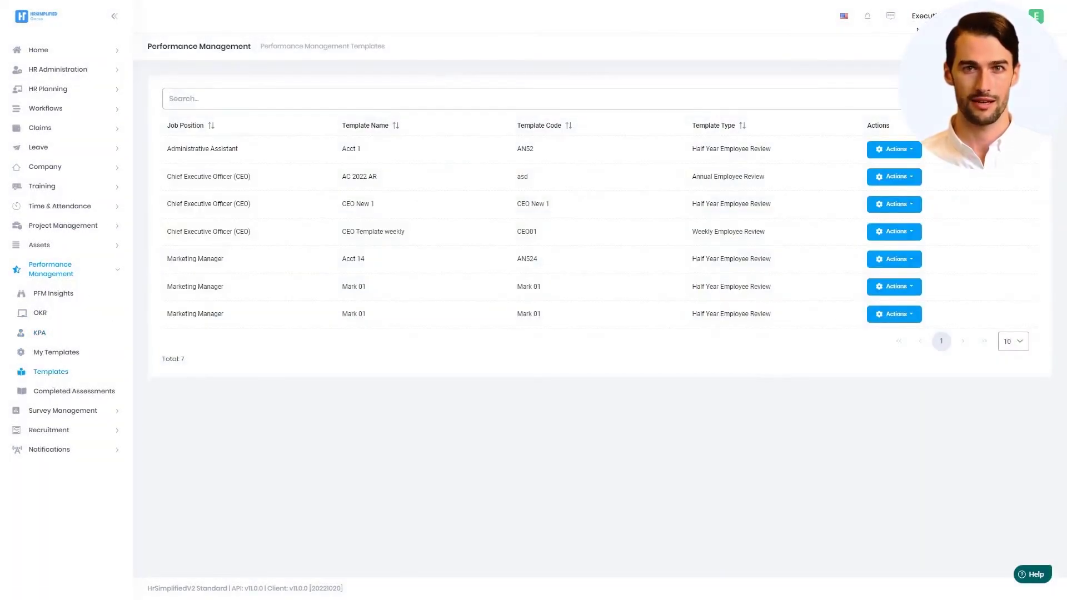
pyautogui.click(995, 98)
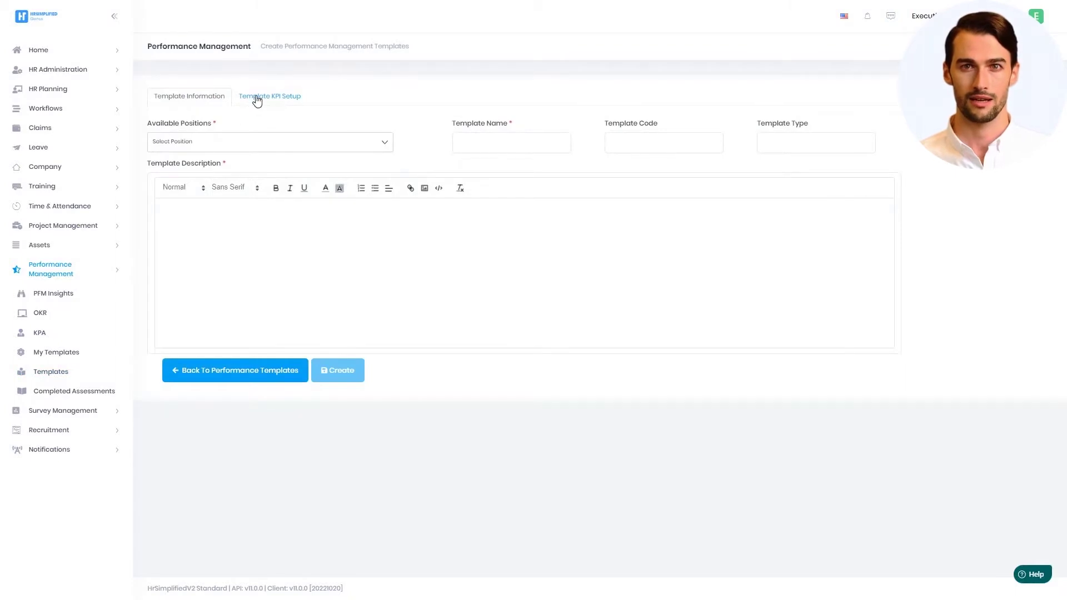
pyautogui.click(256, 97)
pyautogui.click(162, 171)
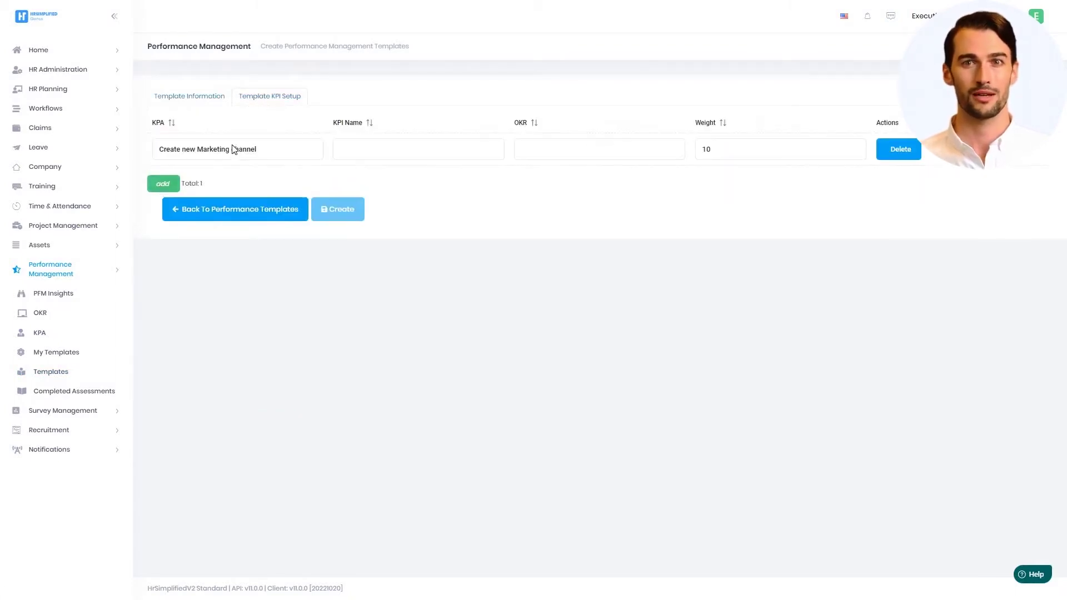
pyautogui.click(162, 183)
pyautogui.click(218, 249)
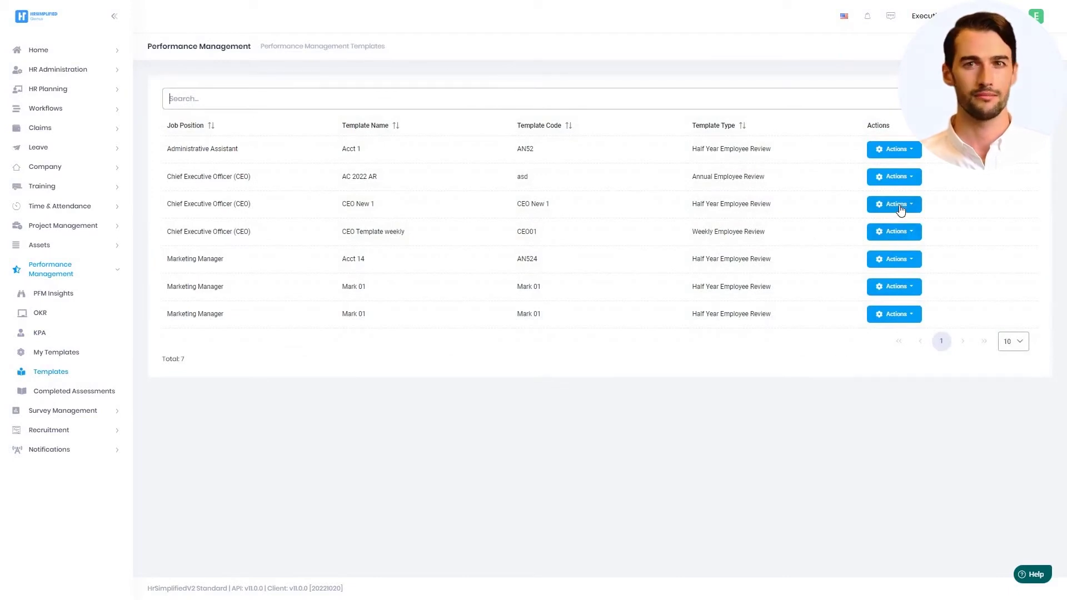
# Review the KPIs set up in the CEO New 1 template and return to its options.
pyautogui.click(900, 206)
pyautogui.click(877, 225)
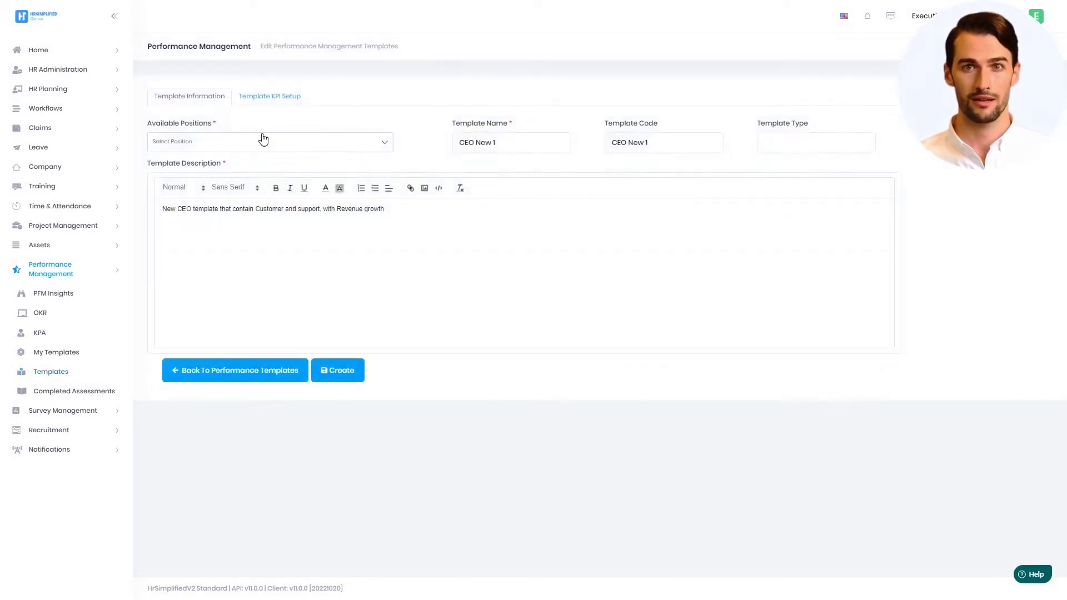
pyautogui.click(267, 96)
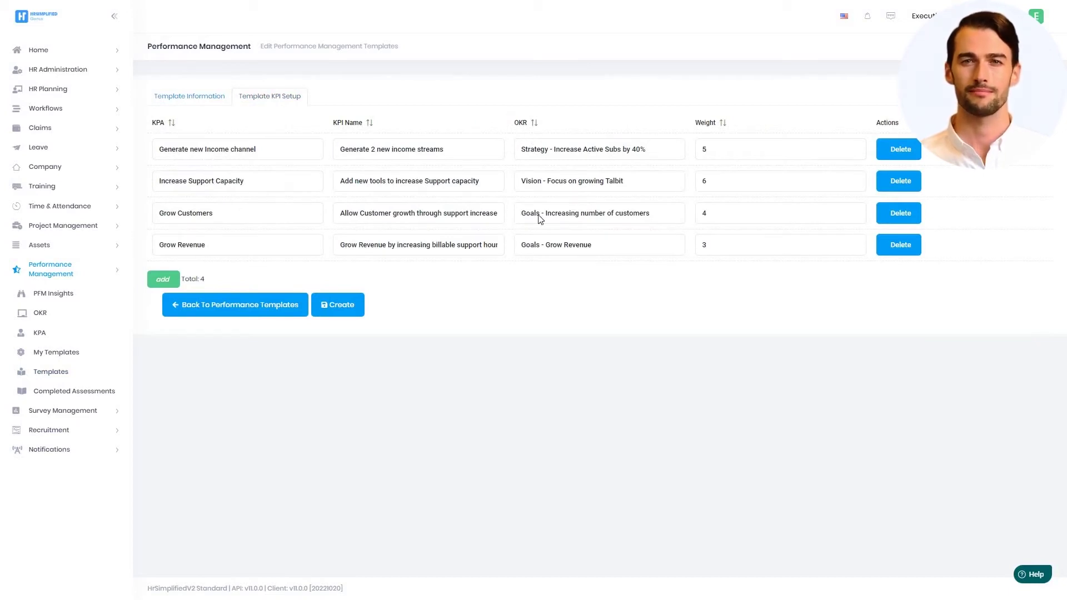
pyautogui.click(223, 313)
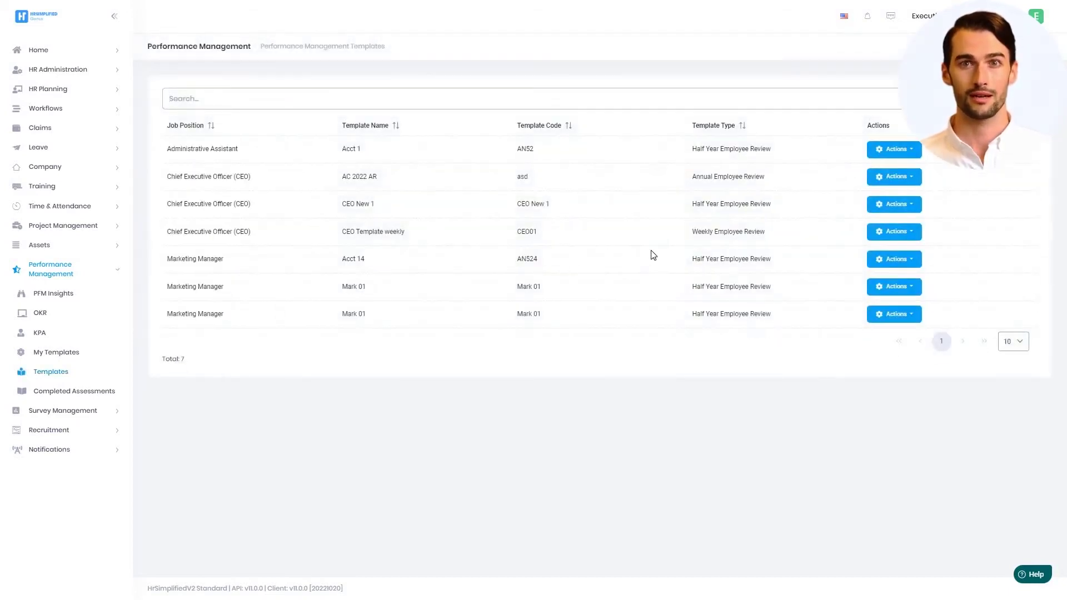
pyautogui.click(894, 205)
# Assign the CEO New 1 template to All Employees with a 03/20/2023 due date.
pyautogui.click(891, 238)
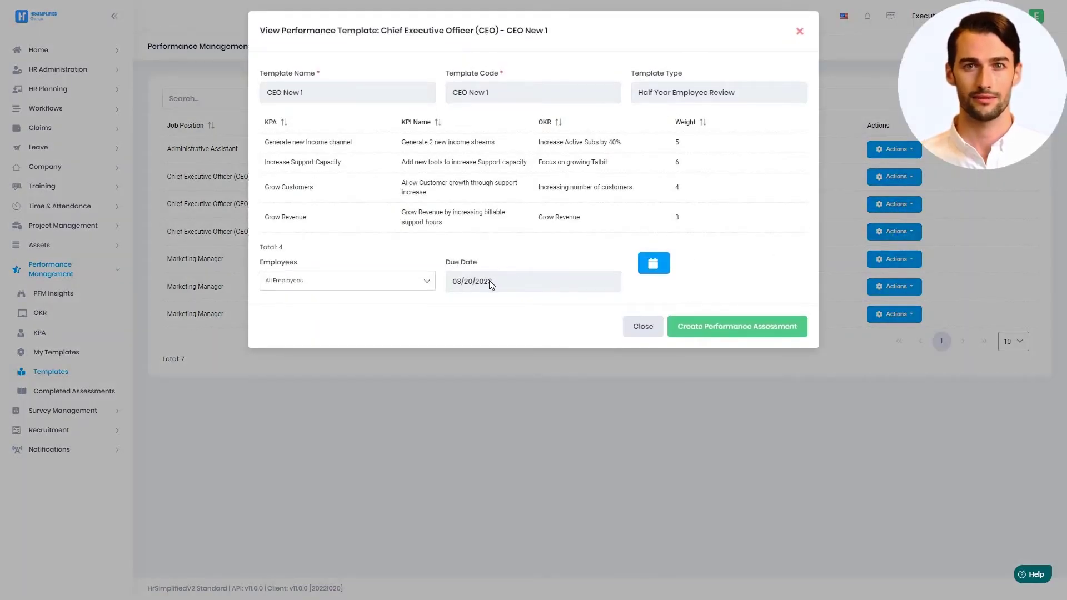
pyautogui.click(613, 287)
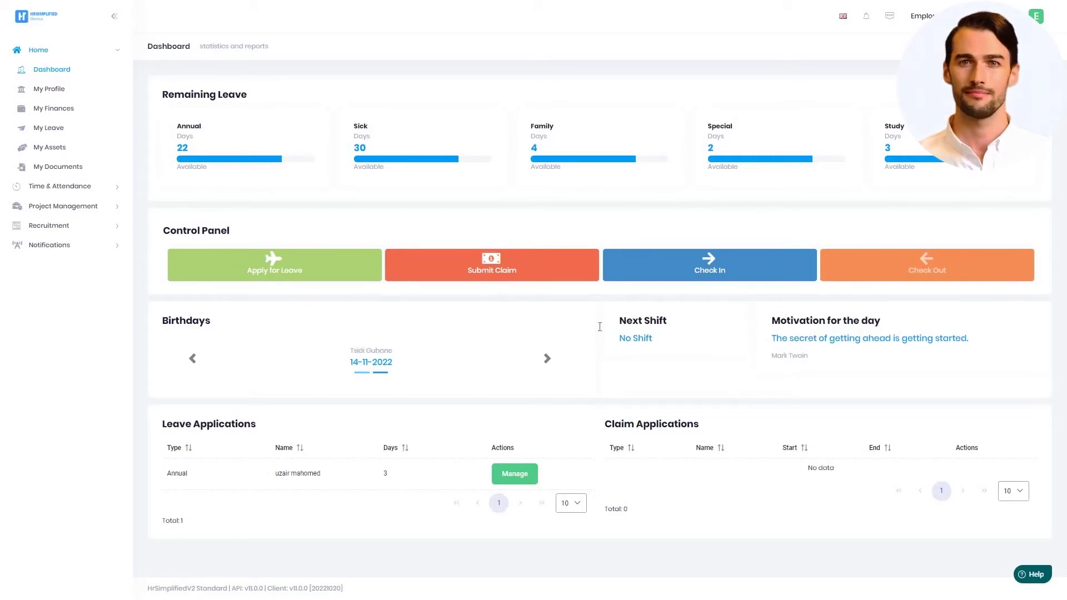
# Inspect the employee's performance assessments, including the pending CEO New 1 rows and their Actions menu.
pyautogui.click(45, 172)
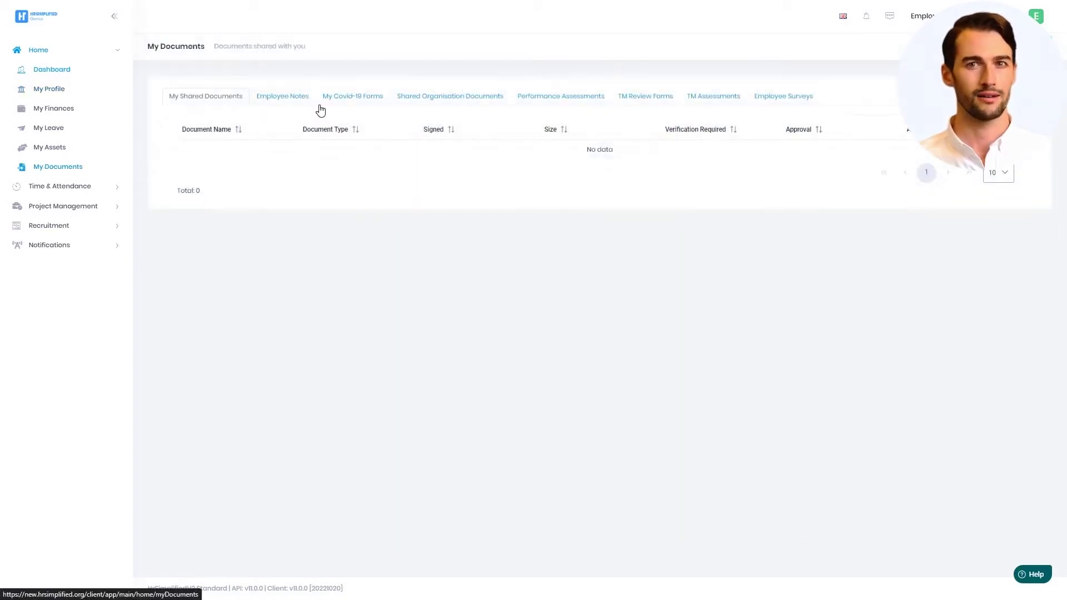
pyautogui.click(568, 101)
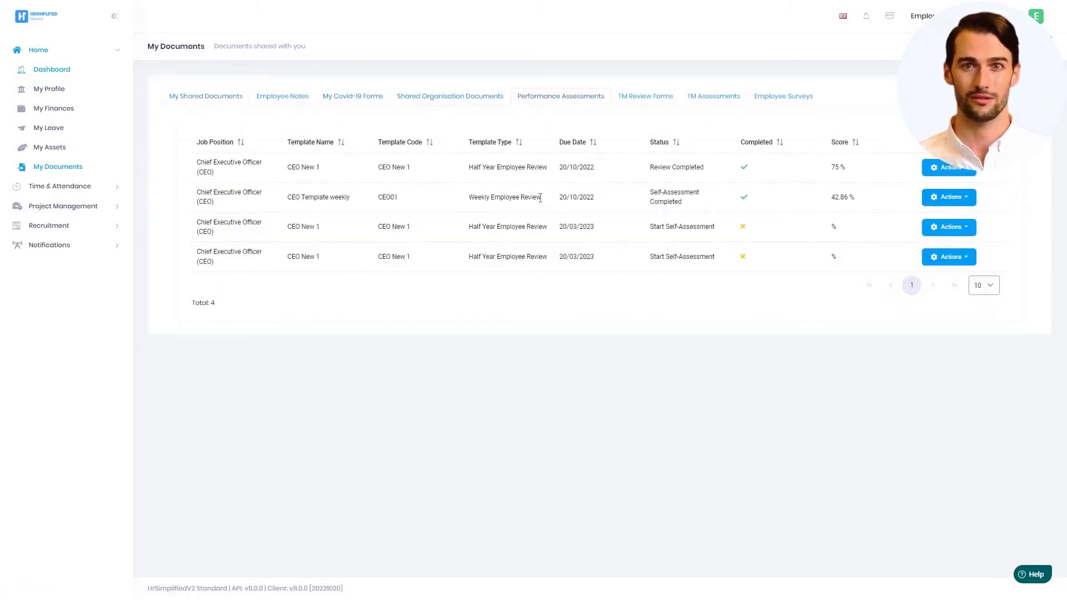
pyautogui.tripleClick(564, 198)
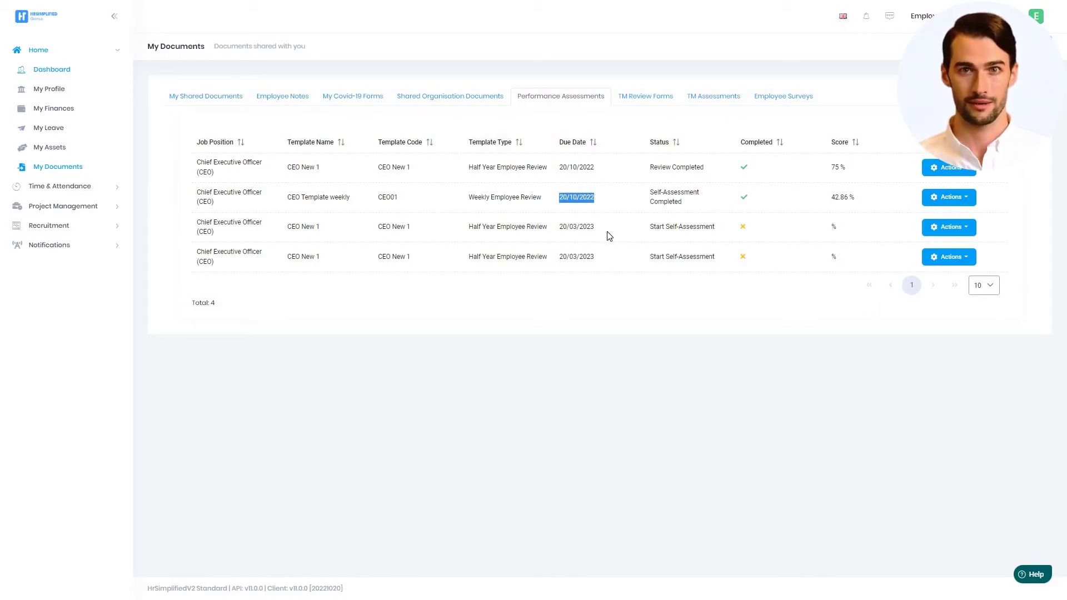
pyautogui.click(947, 227)
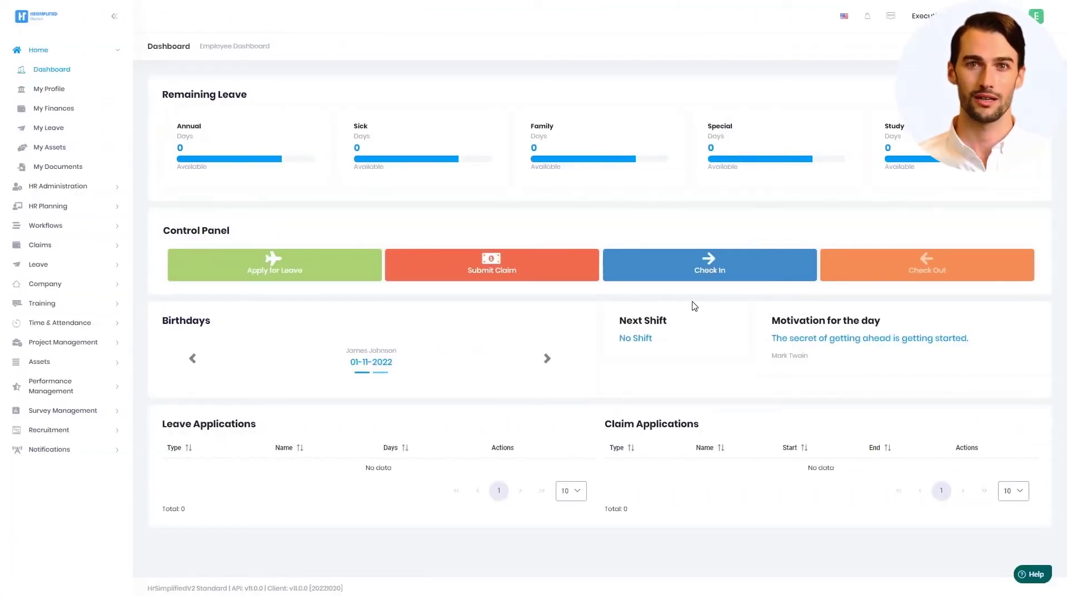
# Open the manager review of the self-assessed CEO New 1 assessment from completed assessments.
pyautogui.click(55, 386)
pyautogui.click(56, 391)
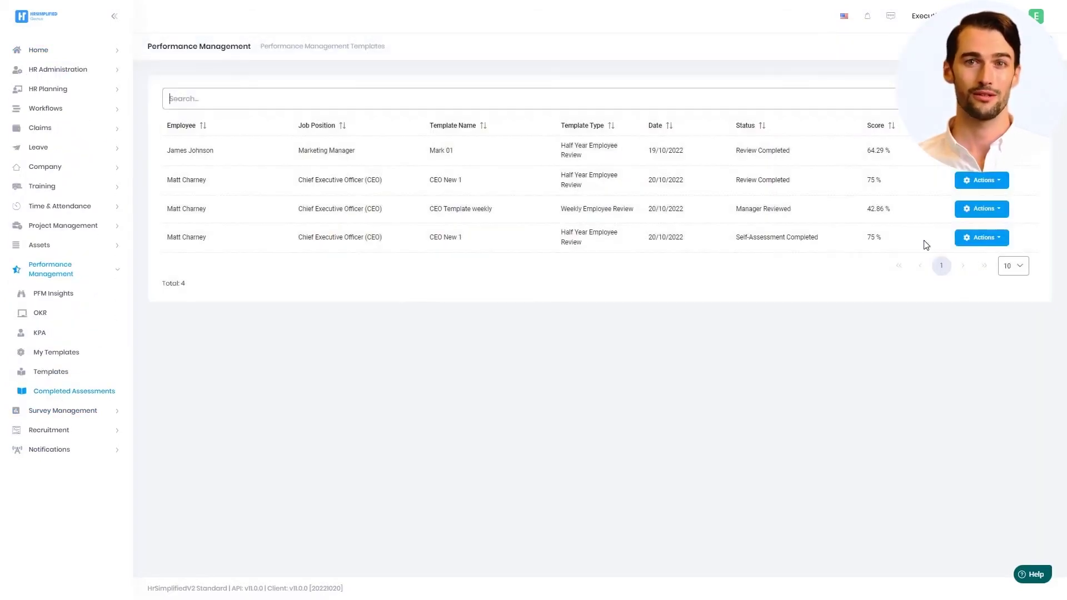
pyautogui.click(974, 245)
pyautogui.click(969, 268)
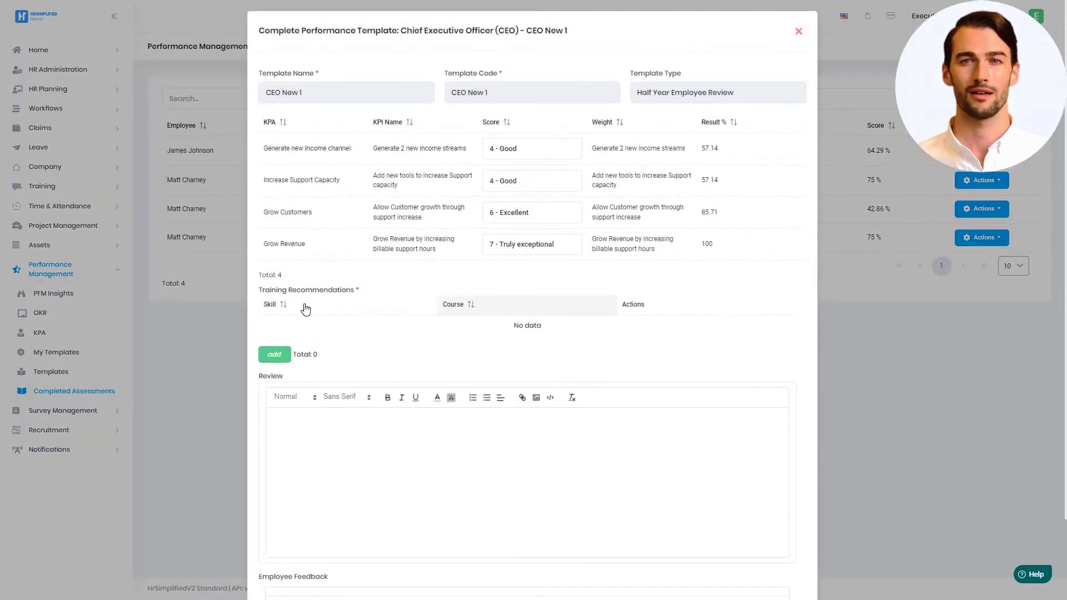
# Recommend Forecasting training with the Udemay Degree in Business course.
pyautogui.click(275, 354)
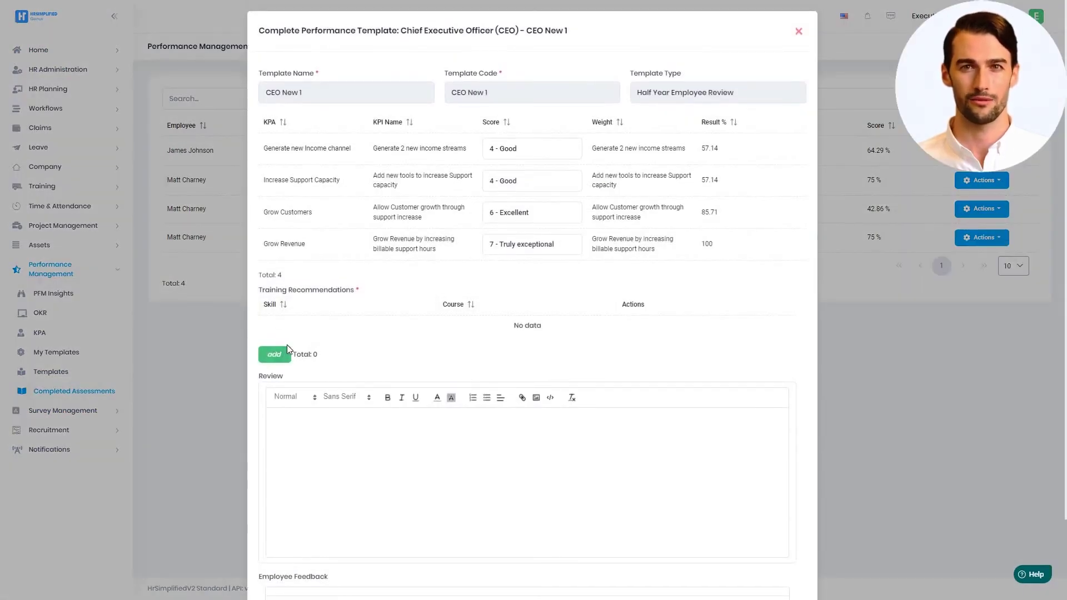
pyautogui.click(311, 337)
pyautogui.click(300, 386)
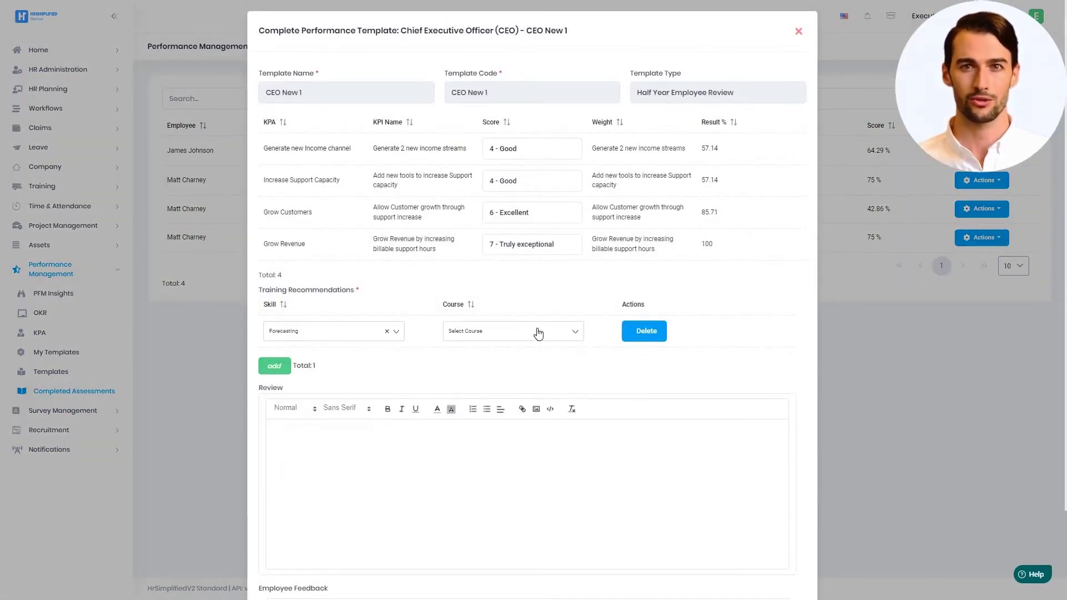
pyautogui.click(538, 331)
pyautogui.click(488, 424)
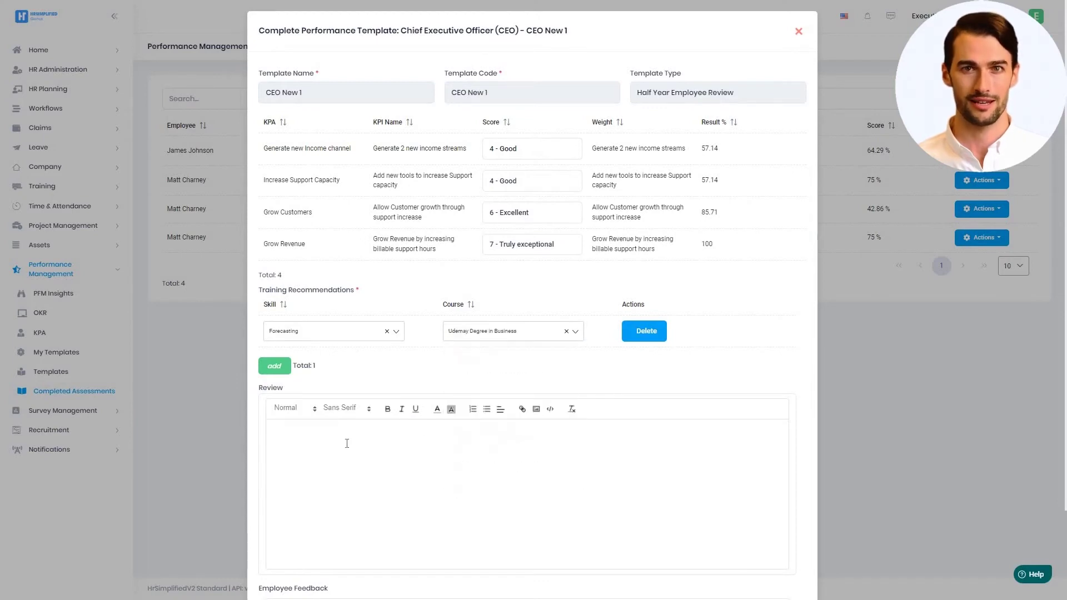
# Write the review 'Employee has done a good job over the past 6 months' and save.
pyautogui.click(347, 443)
pyautogui.write('Employee has done a good job over the past 6 months.')
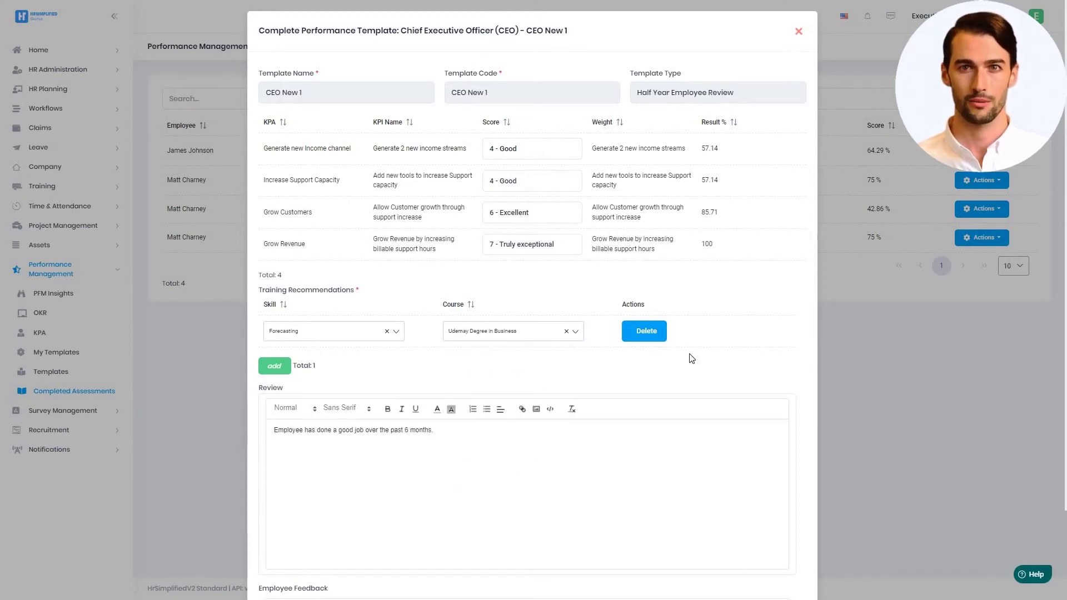
pyautogui.scroll(-2, 698, 361)
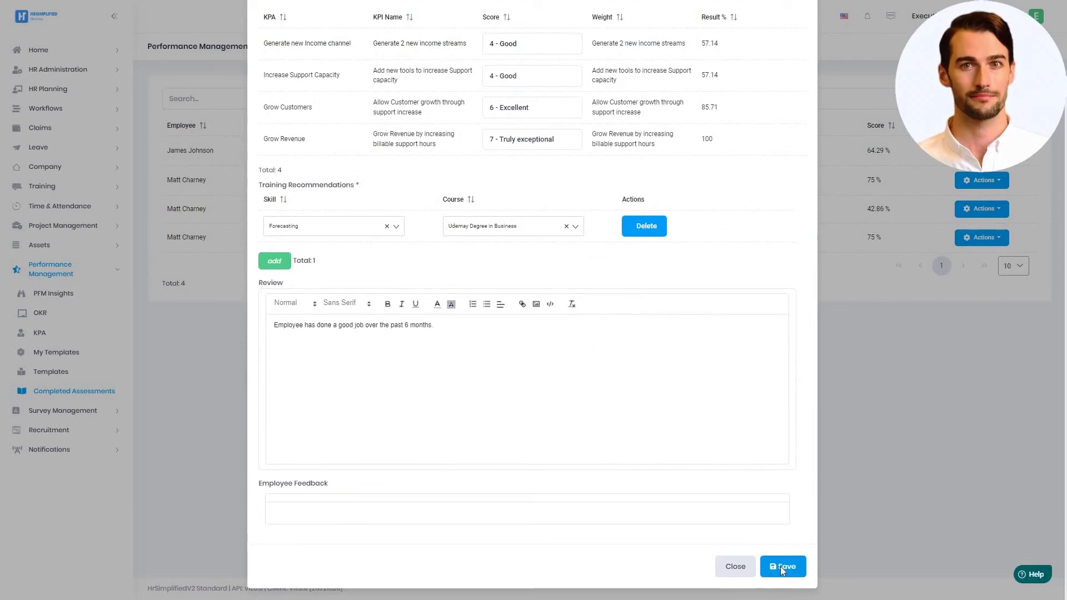
pyautogui.click(781, 567)
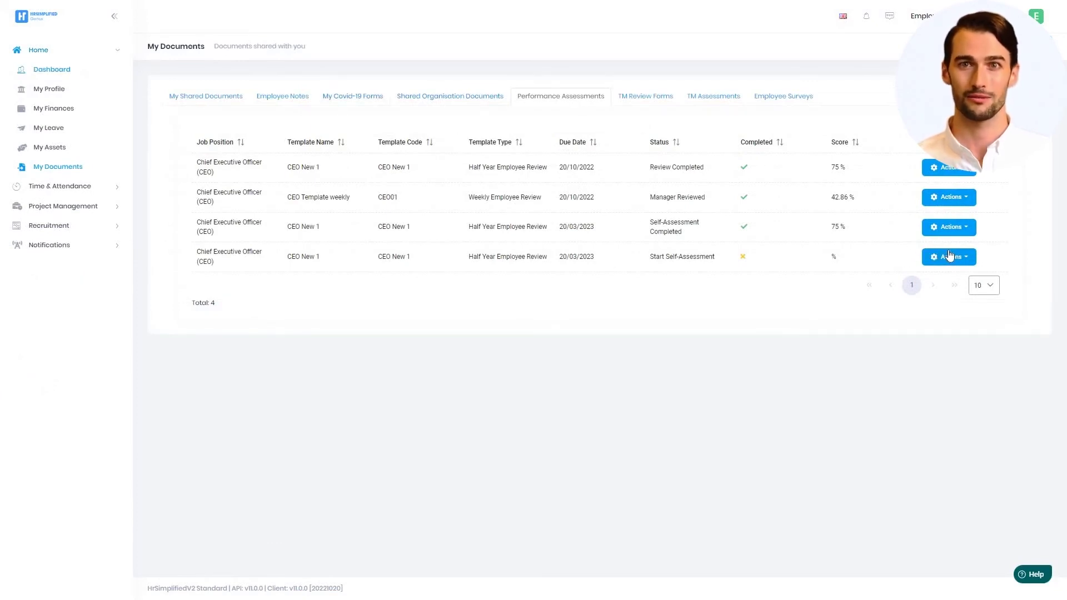
# Approve CEO Template weekly, paste the 'good job over the past 6 months' feedback, and save.
pyautogui.click(947, 201)
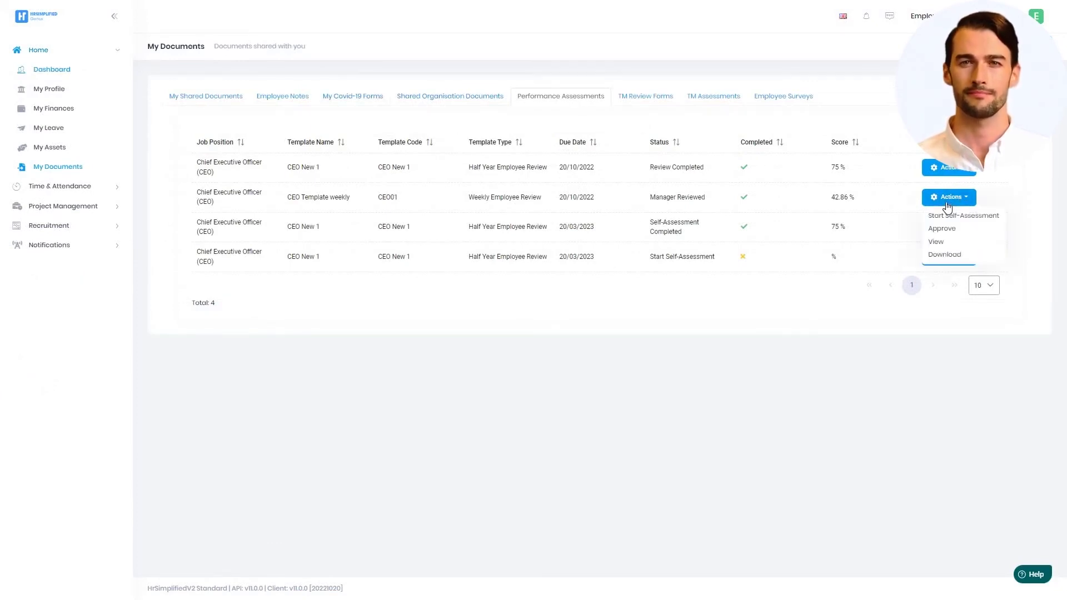
pyautogui.click(942, 229)
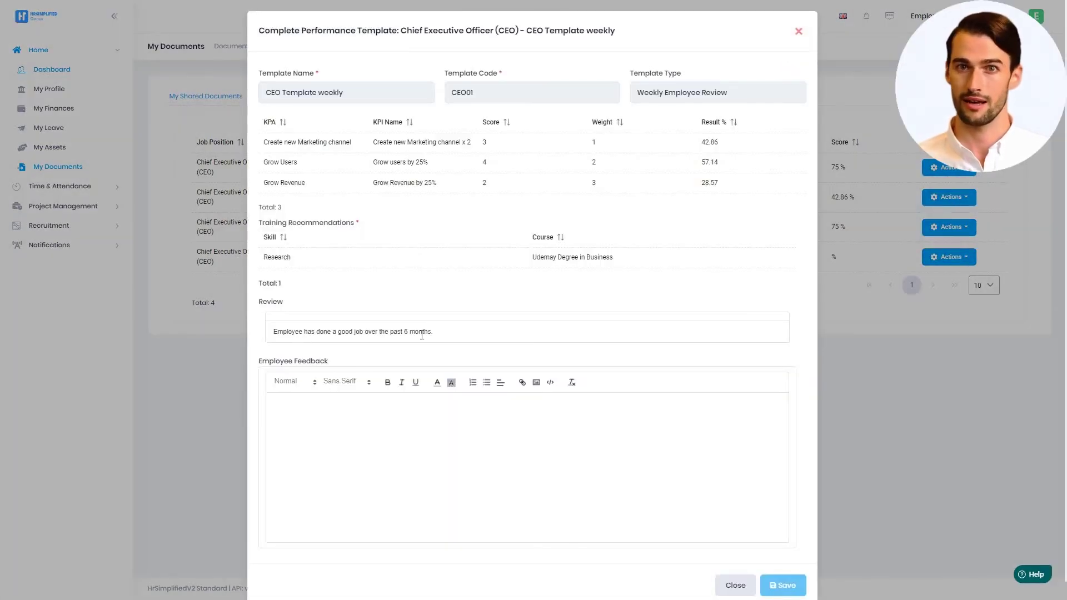
pyautogui.write('Employee has done a good job over the past 6 months.')
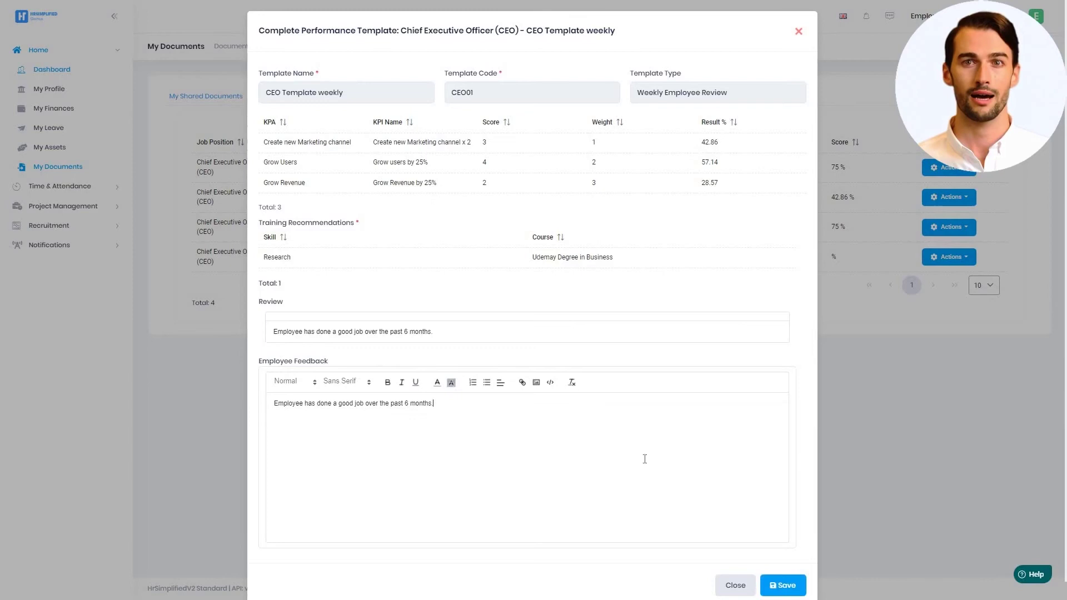
pyautogui.click(784, 585)
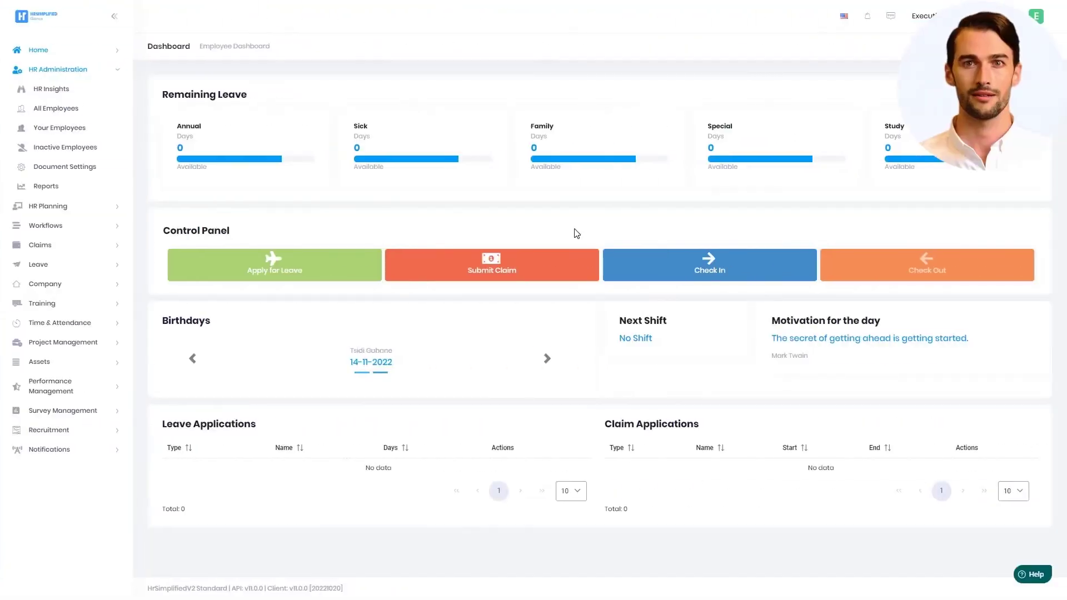
# Browse the PFM Insights overview and its Performance Results statistics.
pyautogui.click(67, 387)
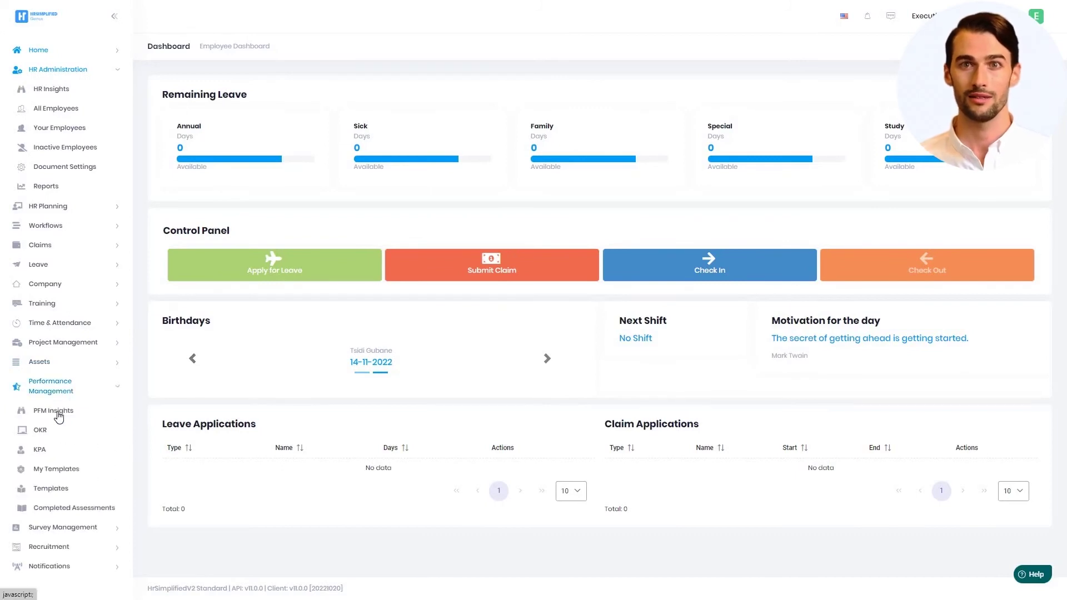
pyautogui.click(42, 413)
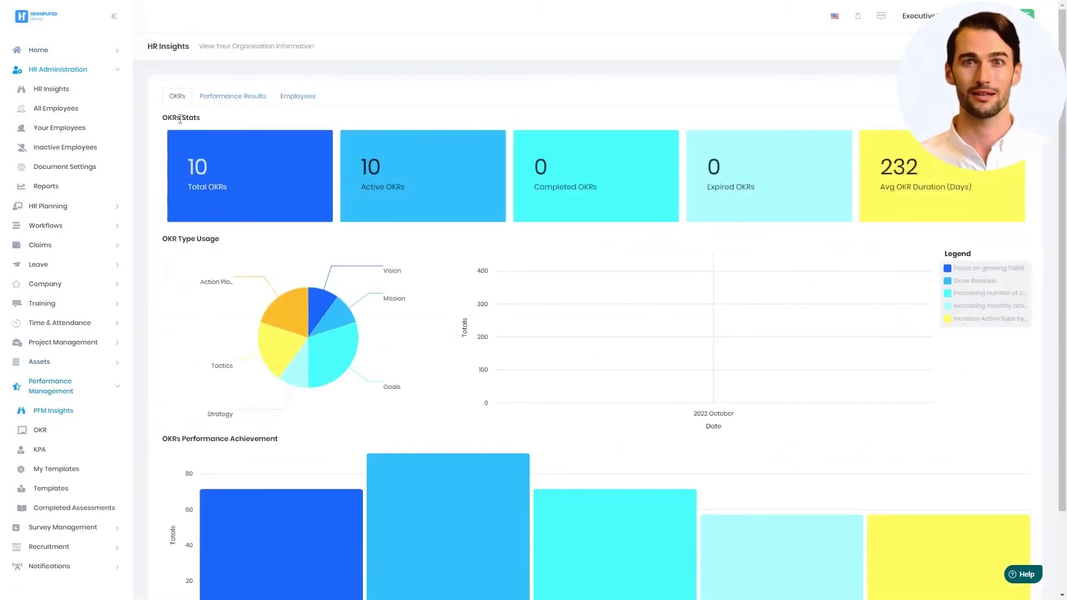
pyautogui.scroll(-2, 348, 308)
pyautogui.scroll(2, 238, 111)
pyautogui.click(233, 96)
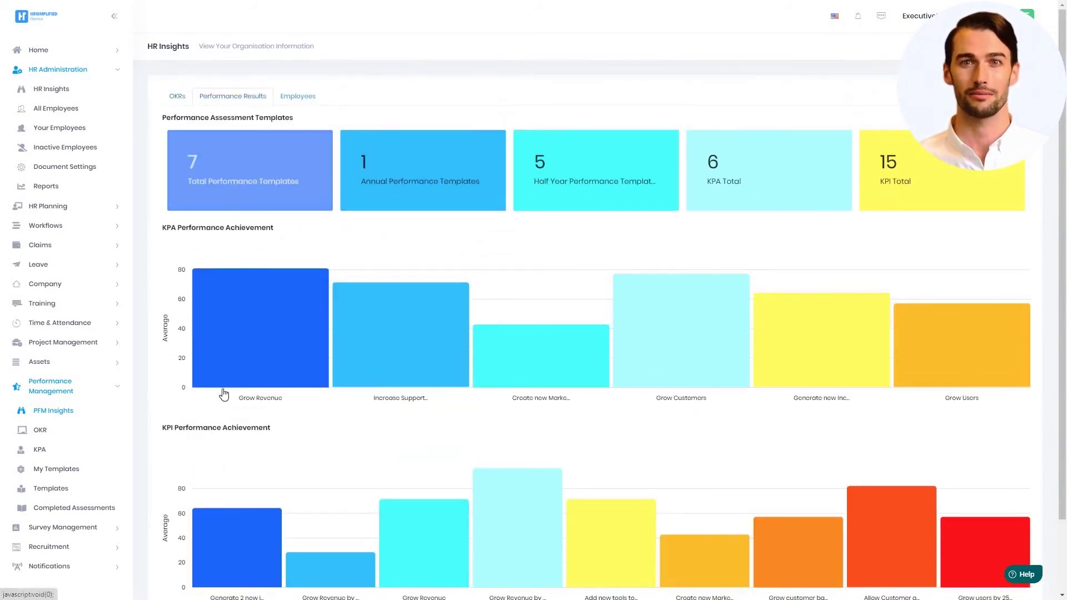
# View the Employees insights, highlighting the top-scoring CEO, then list all 23 employees.
pyautogui.click(301, 97)
pyautogui.scroll(-1, 688, 232)
pyautogui.scroll(-1, 688, 232)
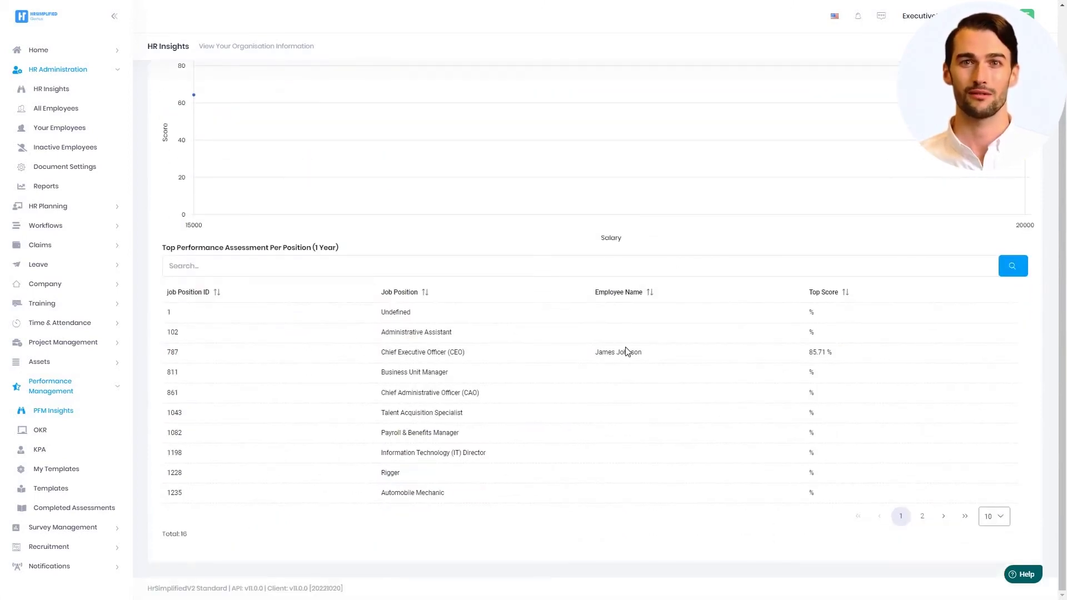
pyautogui.moveTo(583, 352); pyautogui.dragTo(642, 353)
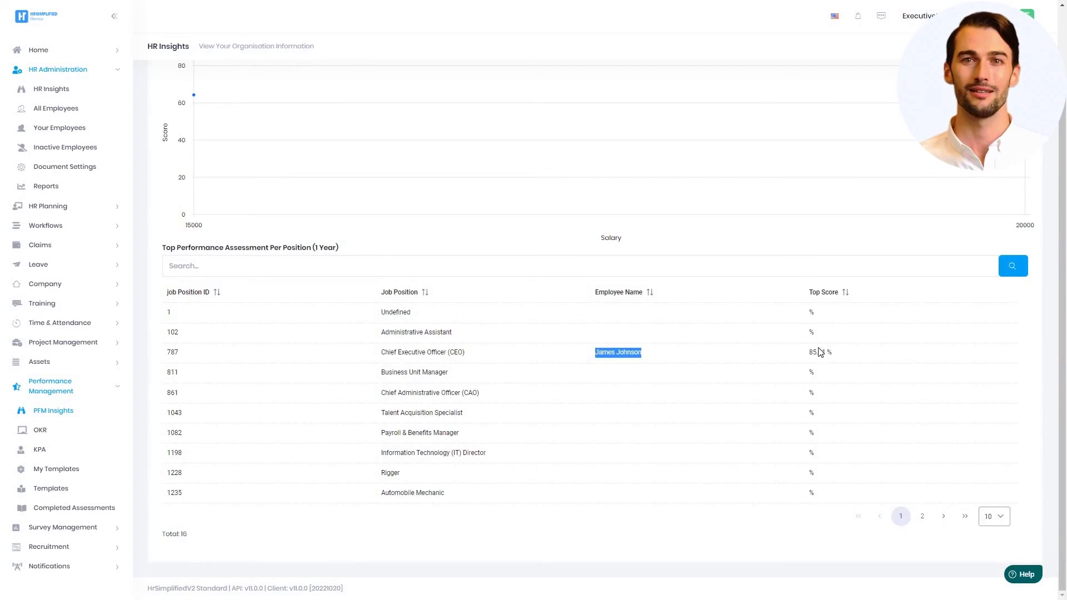
pyautogui.scroll(2, 1008, 169)
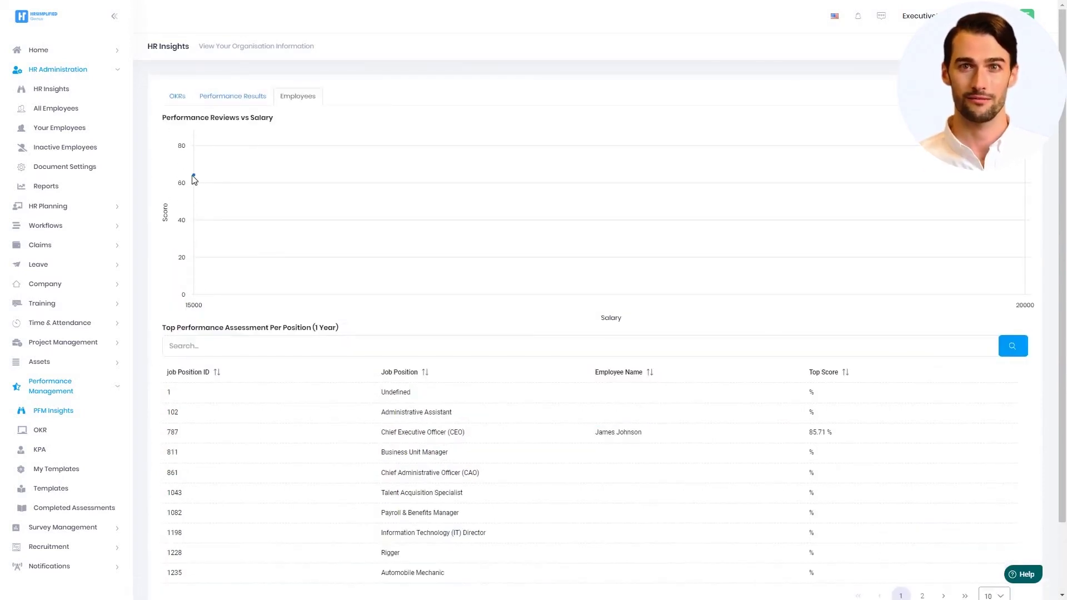
pyautogui.moveTo(193, 179)
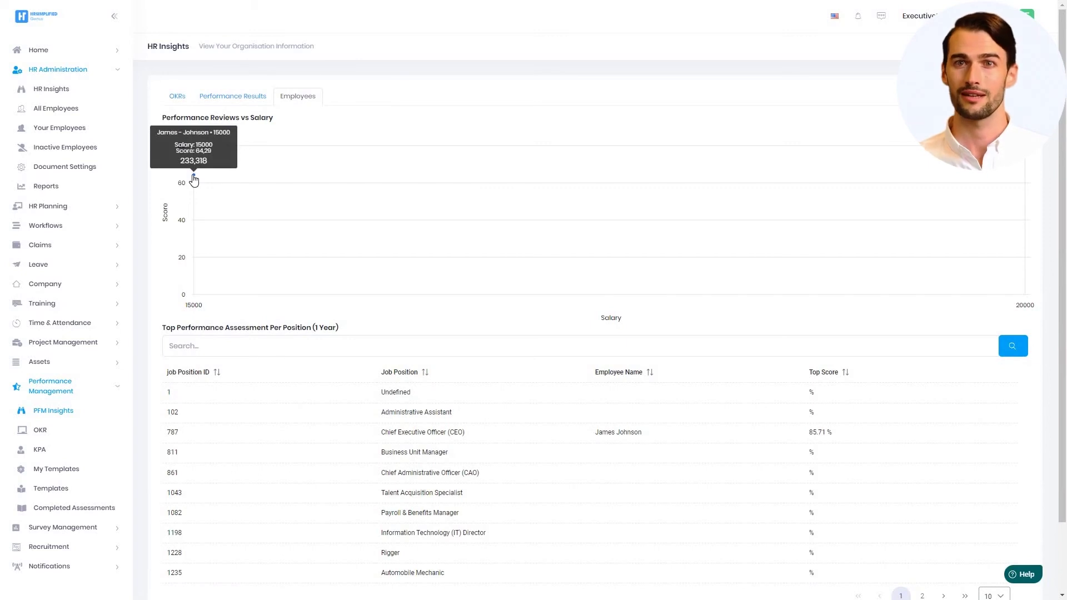
pyautogui.click(55, 109)
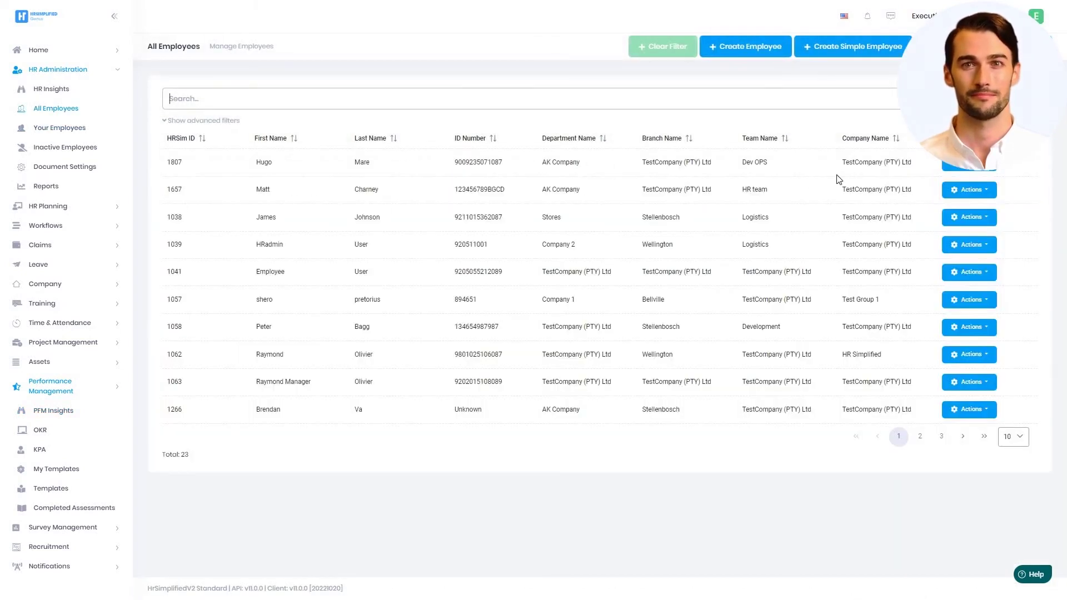
# Show the second employee's Performance 360 radar chart comparing five CEO assessments.
pyautogui.click(965, 193)
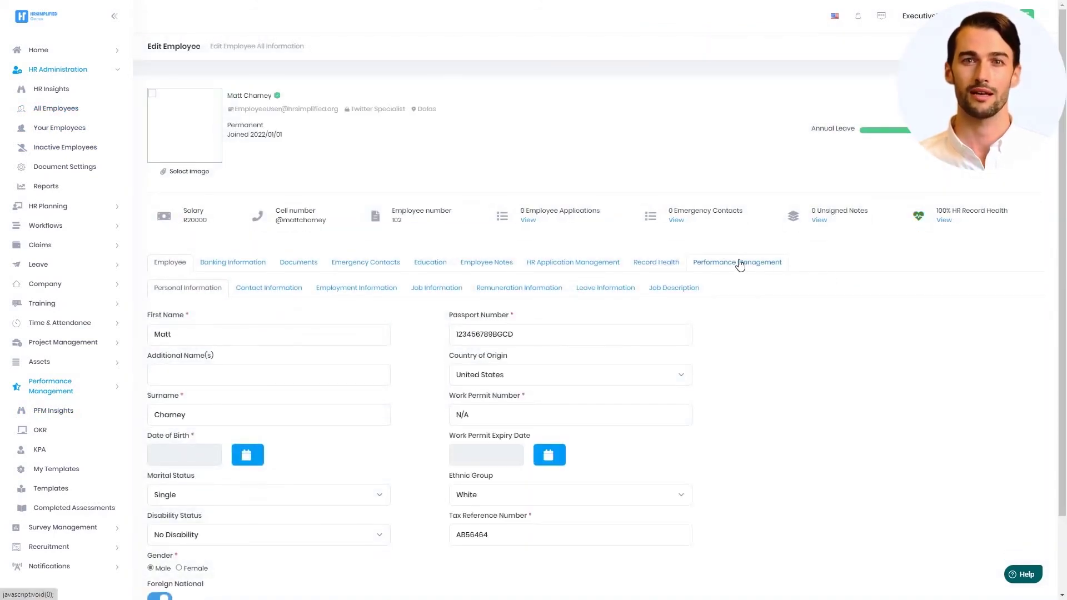
pyautogui.click(738, 264)
pyautogui.click(490, 290)
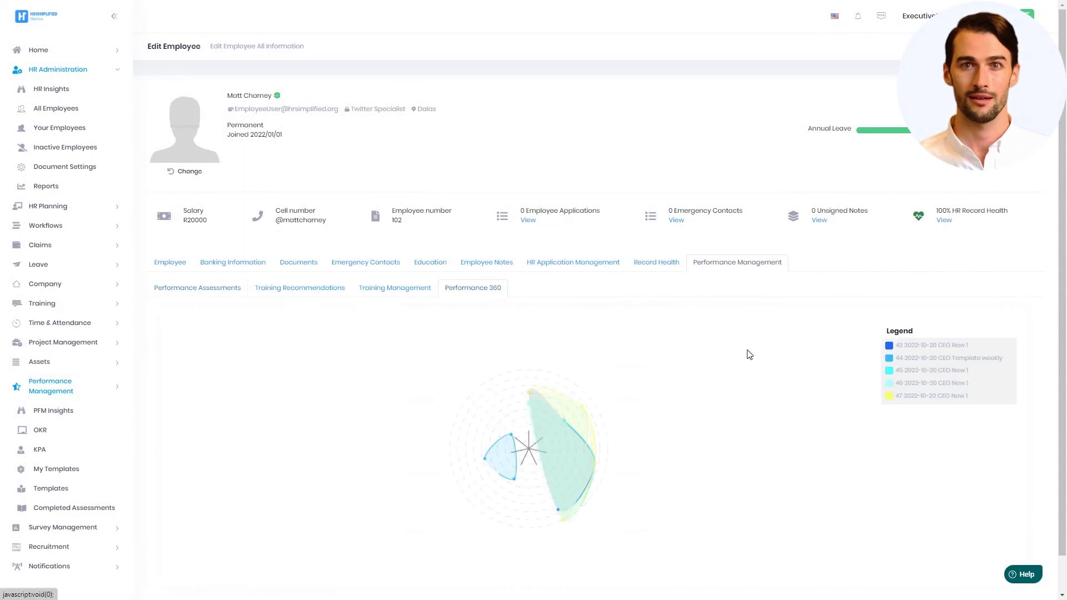
pyautogui.scroll(-1, 769, 339)
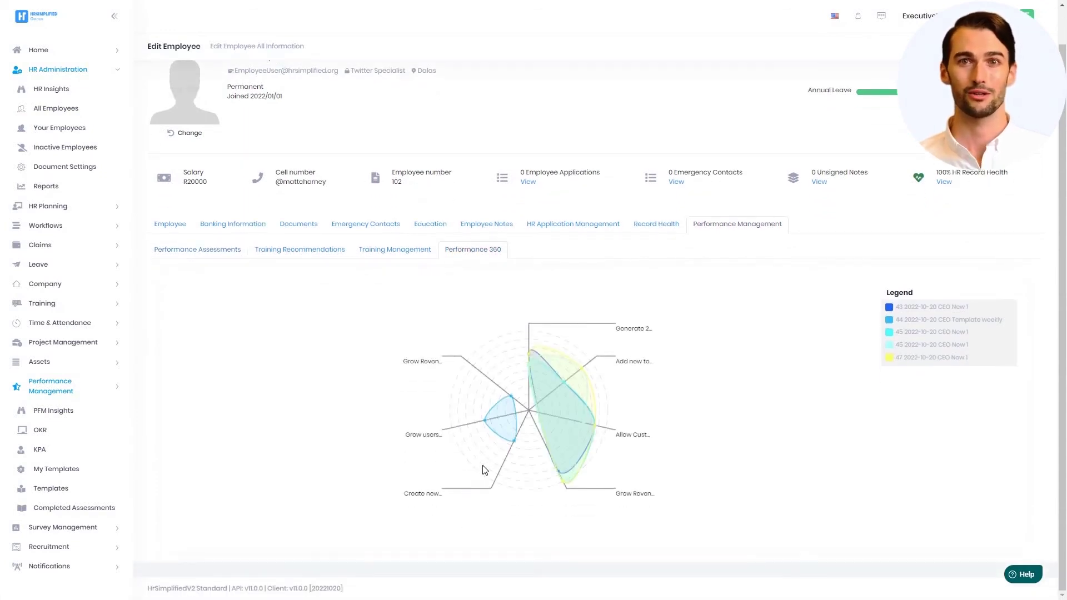